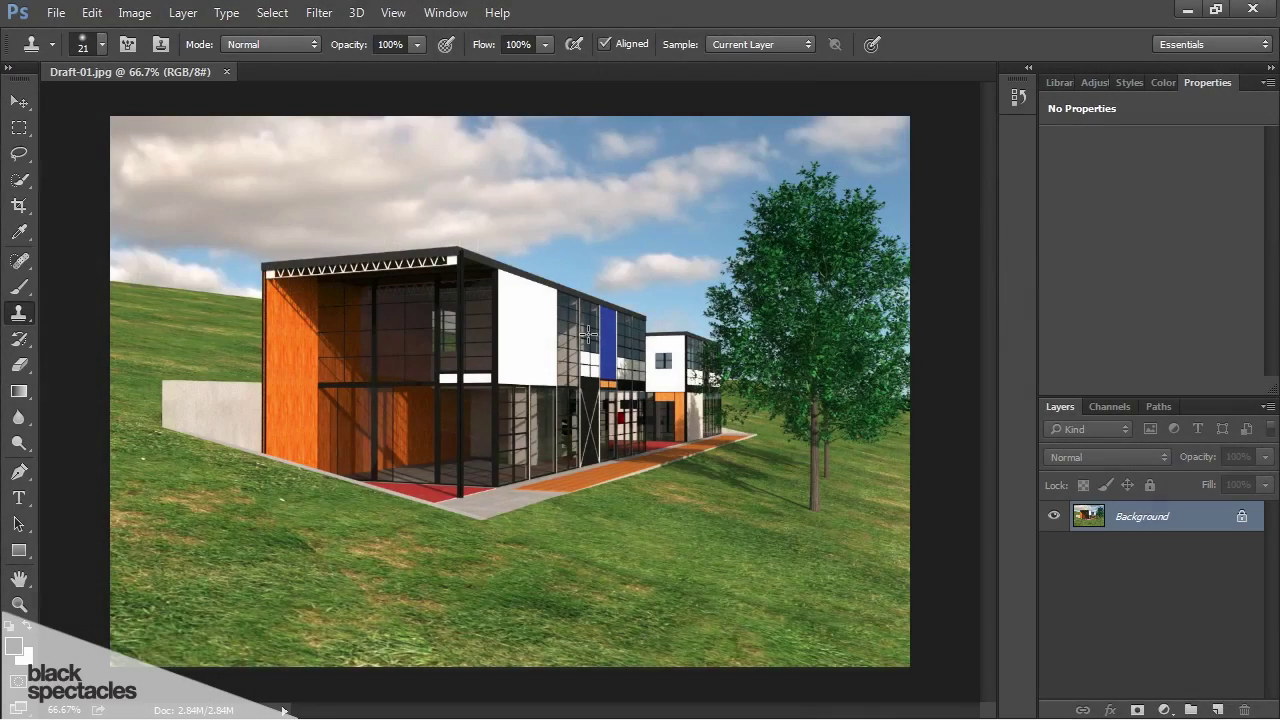
# Step: Zoom to 100% on the house and 200% on the tree, then back out to the whole rendering
pyautogui.click(18, 605)
pyautogui.click(841, 342)
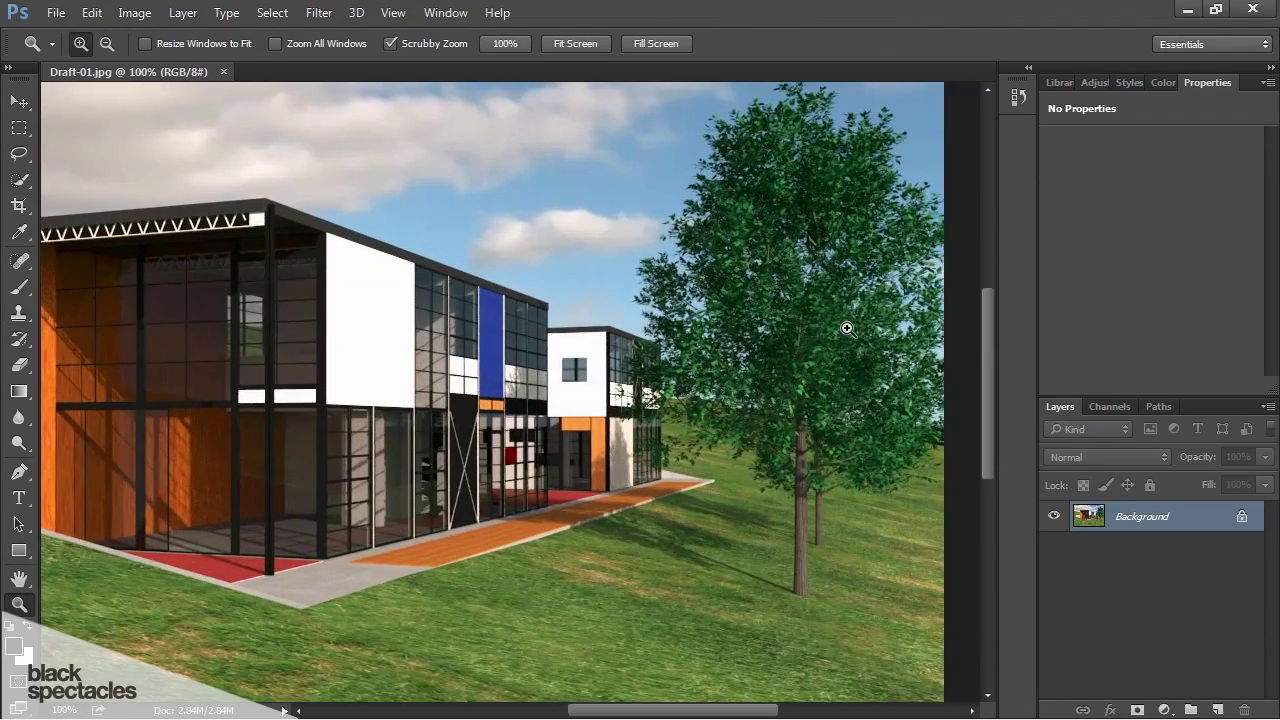
pyautogui.click(882, 343)
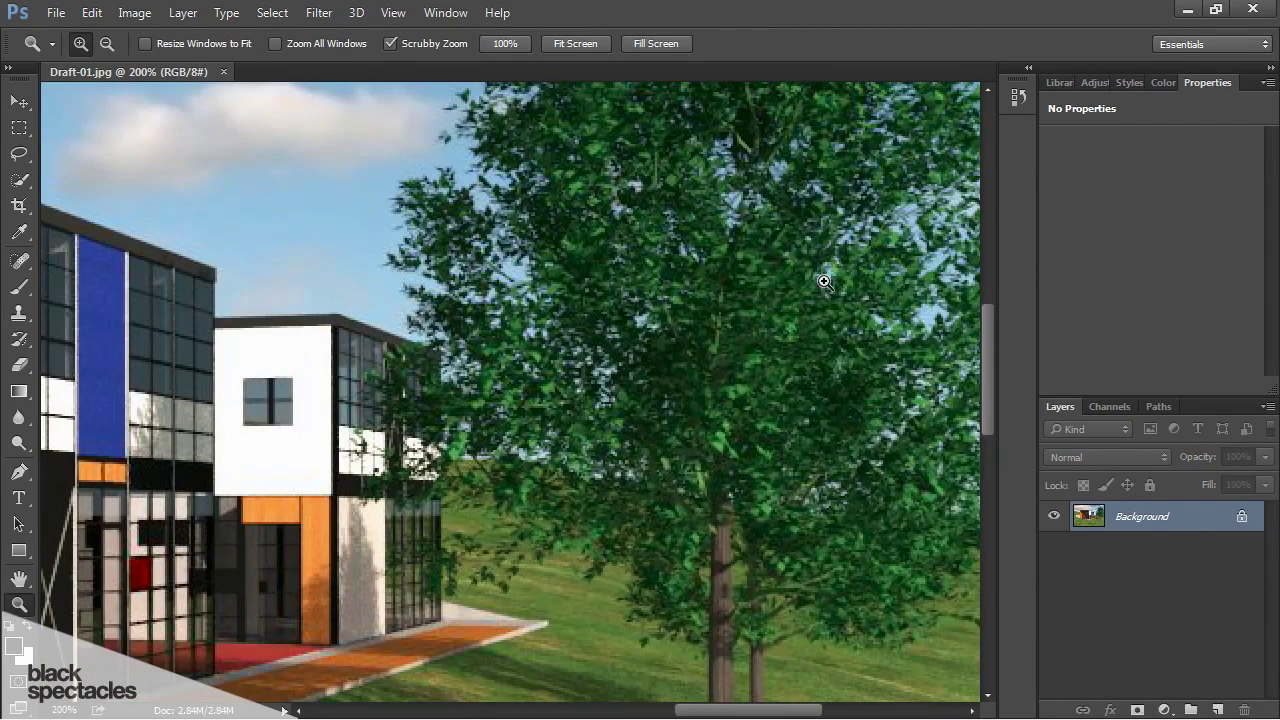
pyautogui.keyDown('alt'); pyautogui.click(752, 345); pyautogui.keyUp('alt')
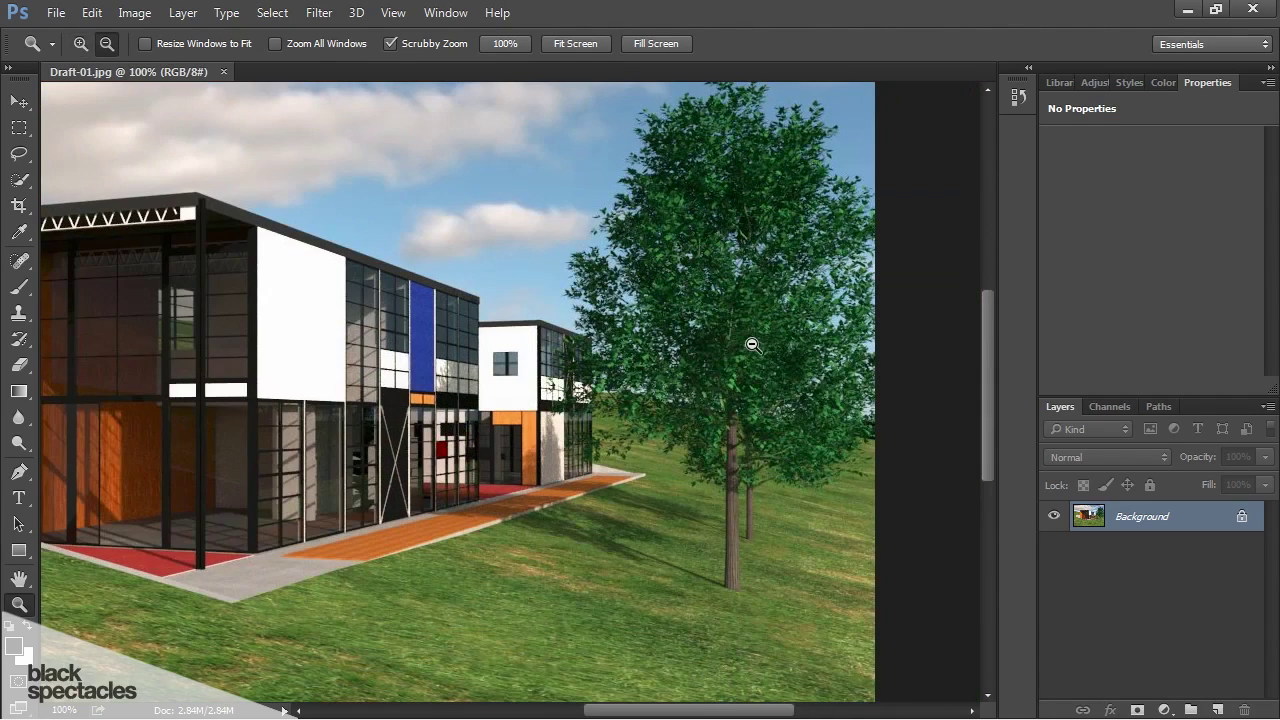
pyautogui.keyDown('alt'); pyautogui.click(752, 345); pyautogui.keyUp('alt')
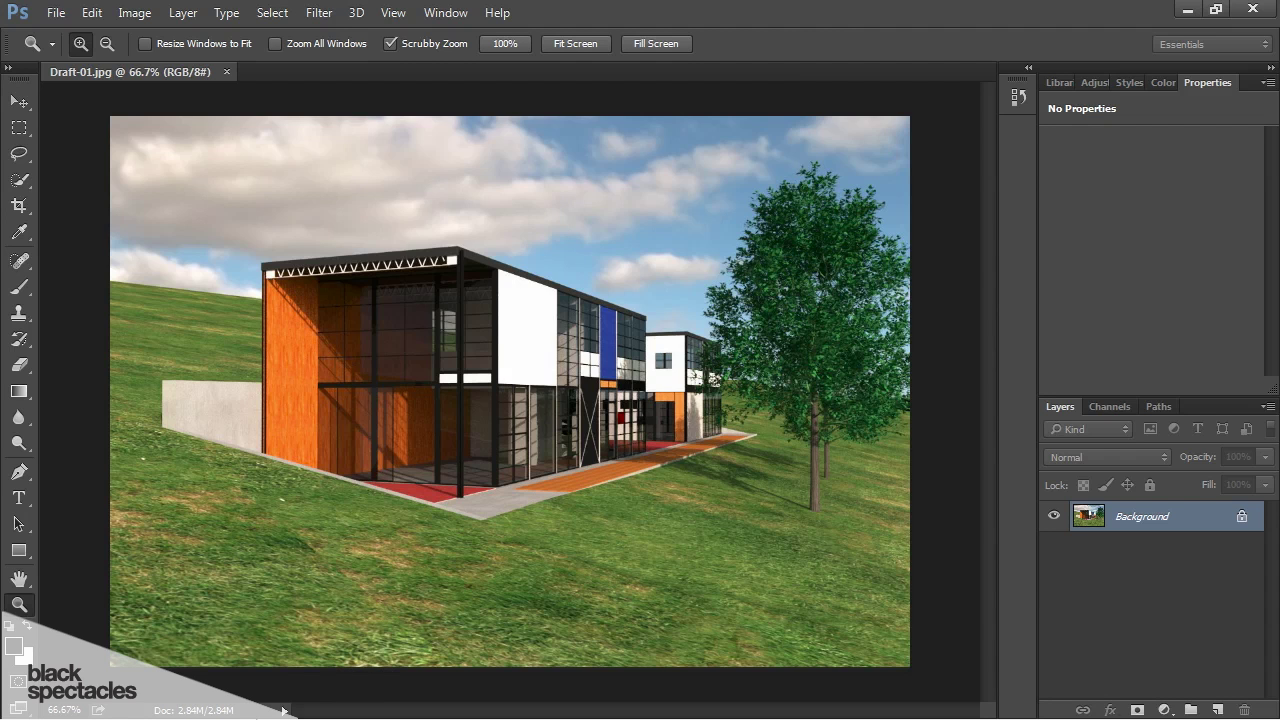
# Step: Open the grass102.jpg texture from the VfSU Maps folder, then close it
pyautogui.click(60, 12)
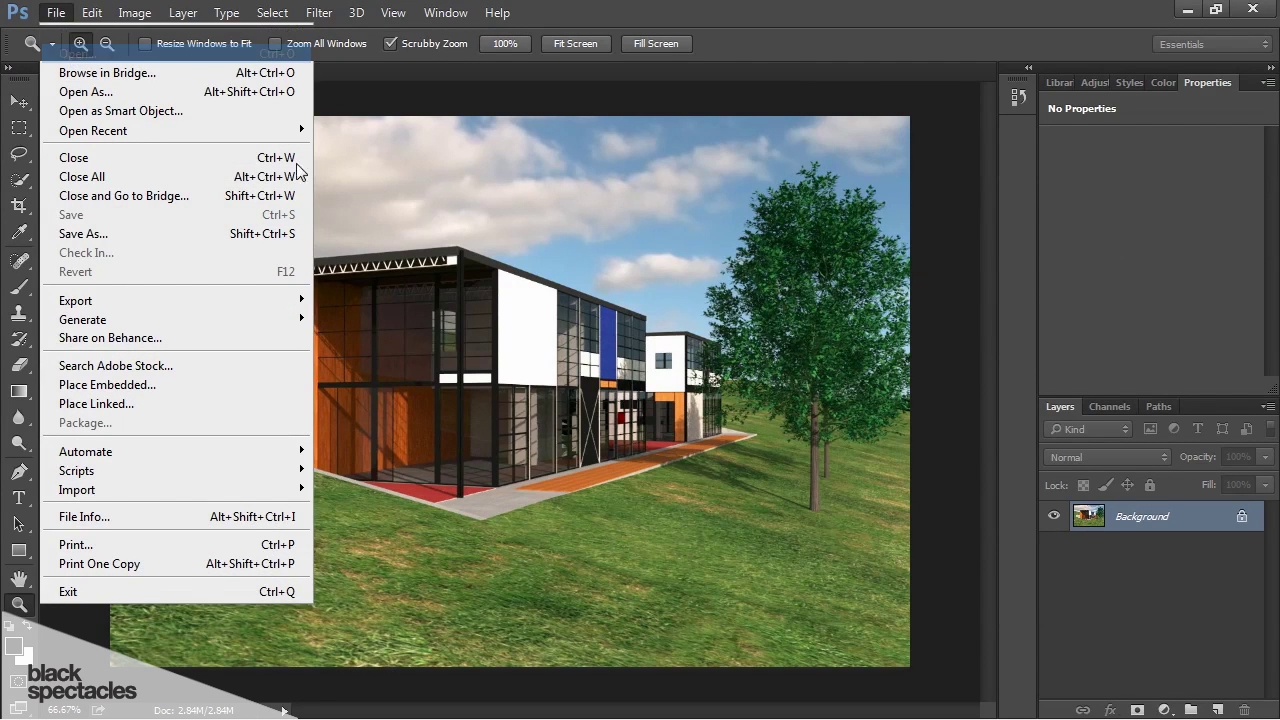
pyautogui.hotkey('ctrl', 'o')
pyautogui.click(368, 153)
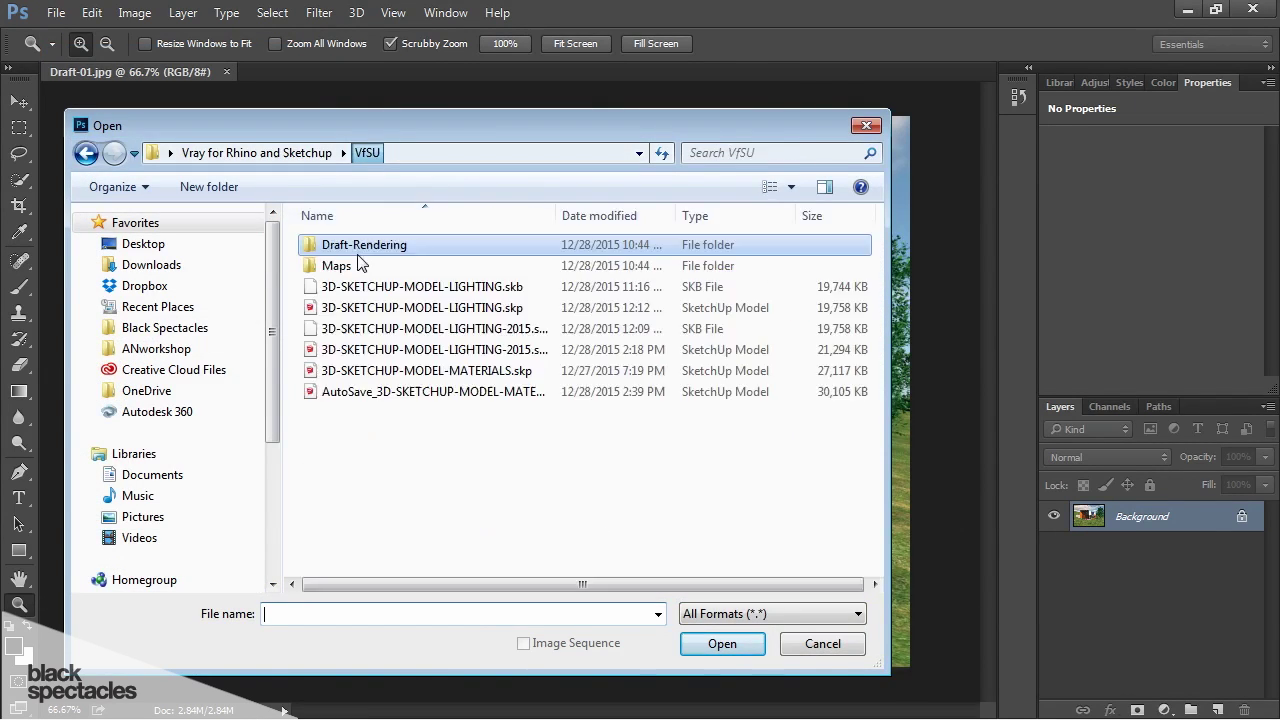
pyautogui.doubleClick(337, 265)
pyautogui.scroll(-3, 700, 430)
pyautogui.click(688, 428)
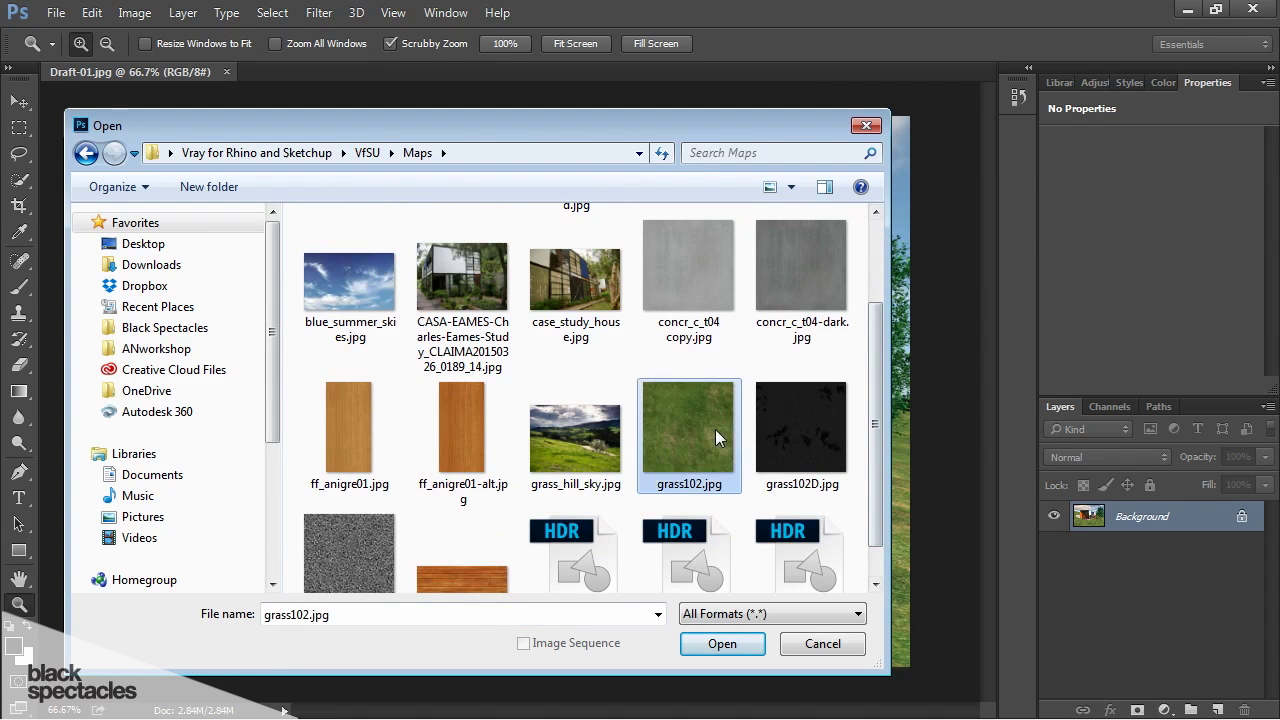
pyautogui.click(722, 644)
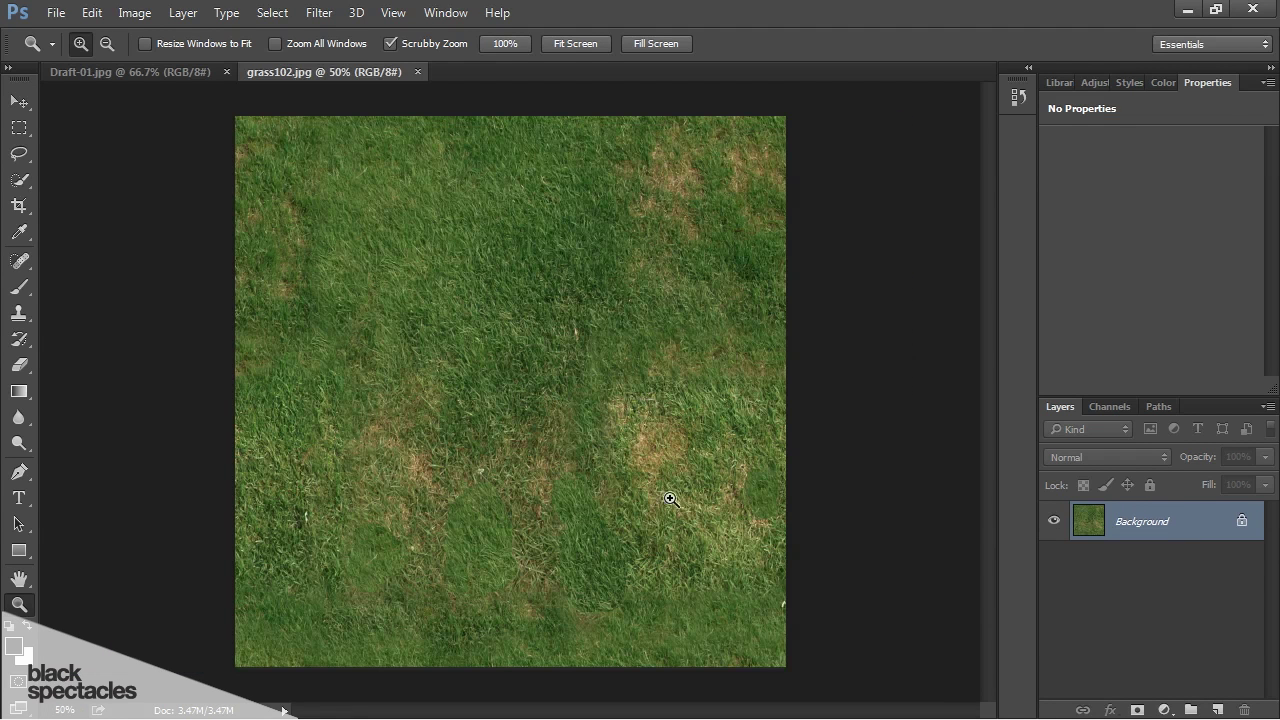
pyautogui.click(417, 72)
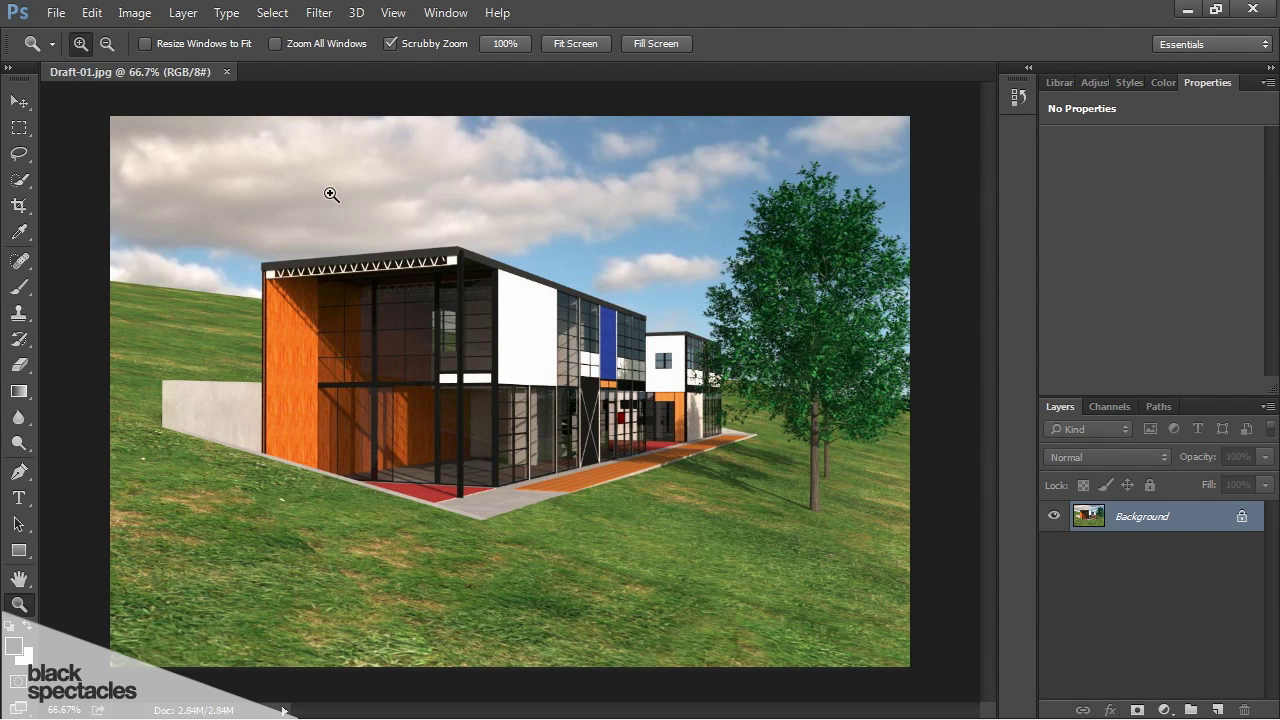
# Step: Open every Draft-01 render-pass JPG from the Draft-Rendering folder at once
pyautogui.click(54, 13)
pyautogui.click(80, 54)
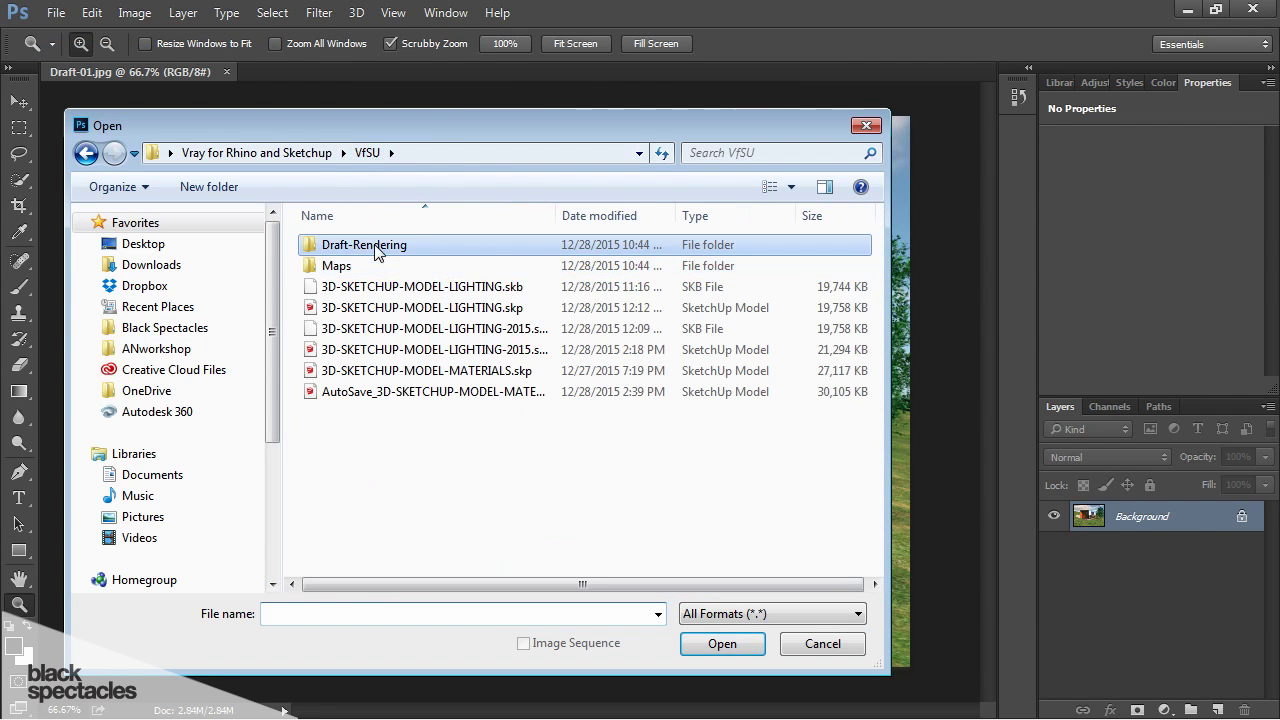
pyautogui.doubleClick(380, 246)
pyautogui.click(700, 257)
pyautogui.keyDown('shift'); pyautogui.click(650, 535); pyautogui.keyUp('shift')
pyautogui.press('Return')
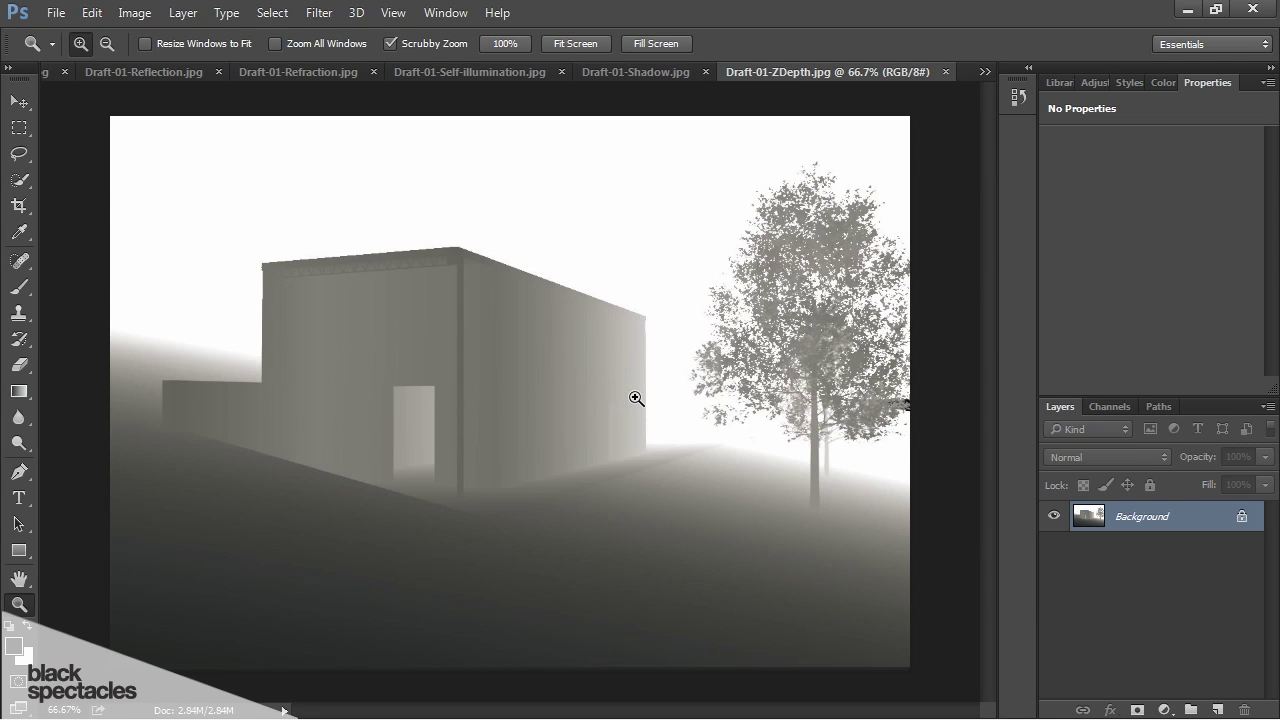
# Step: Close the ZDepth and Shadow passes and bring up the Refraction pass
pyautogui.hotkey('ctrl', 'w')
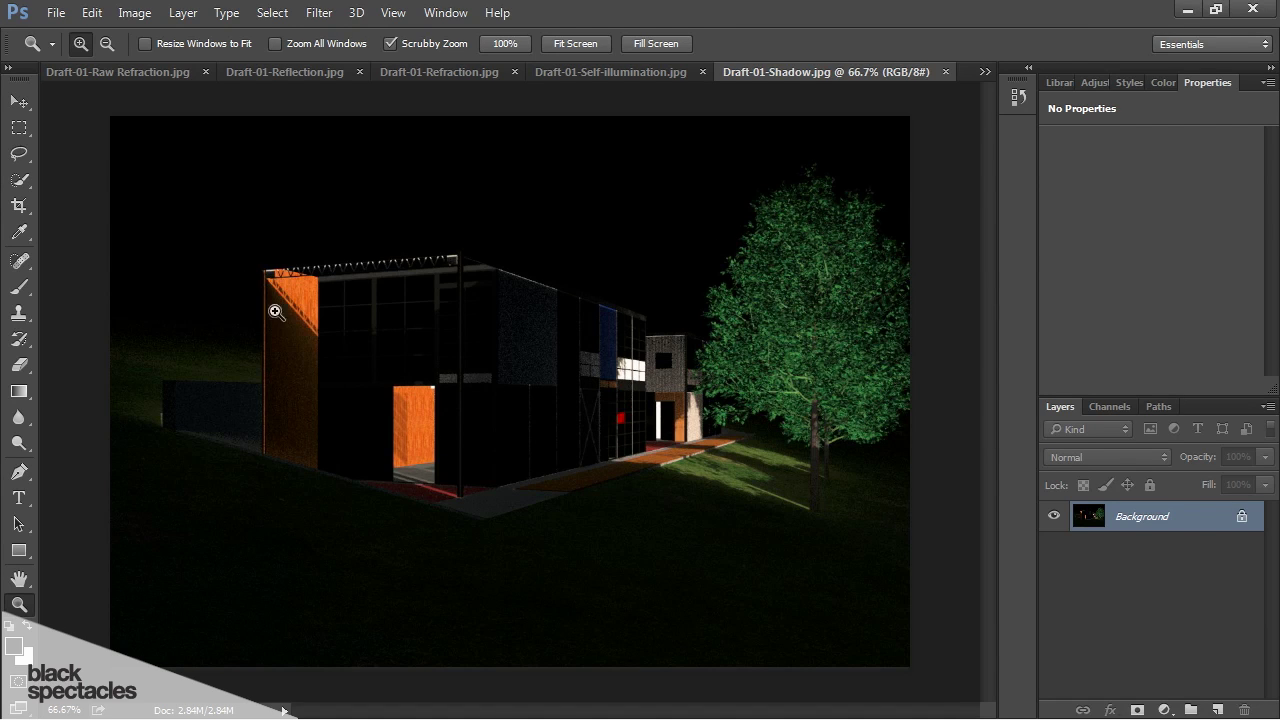
pyautogui.hotkey('ctrl', 'w')
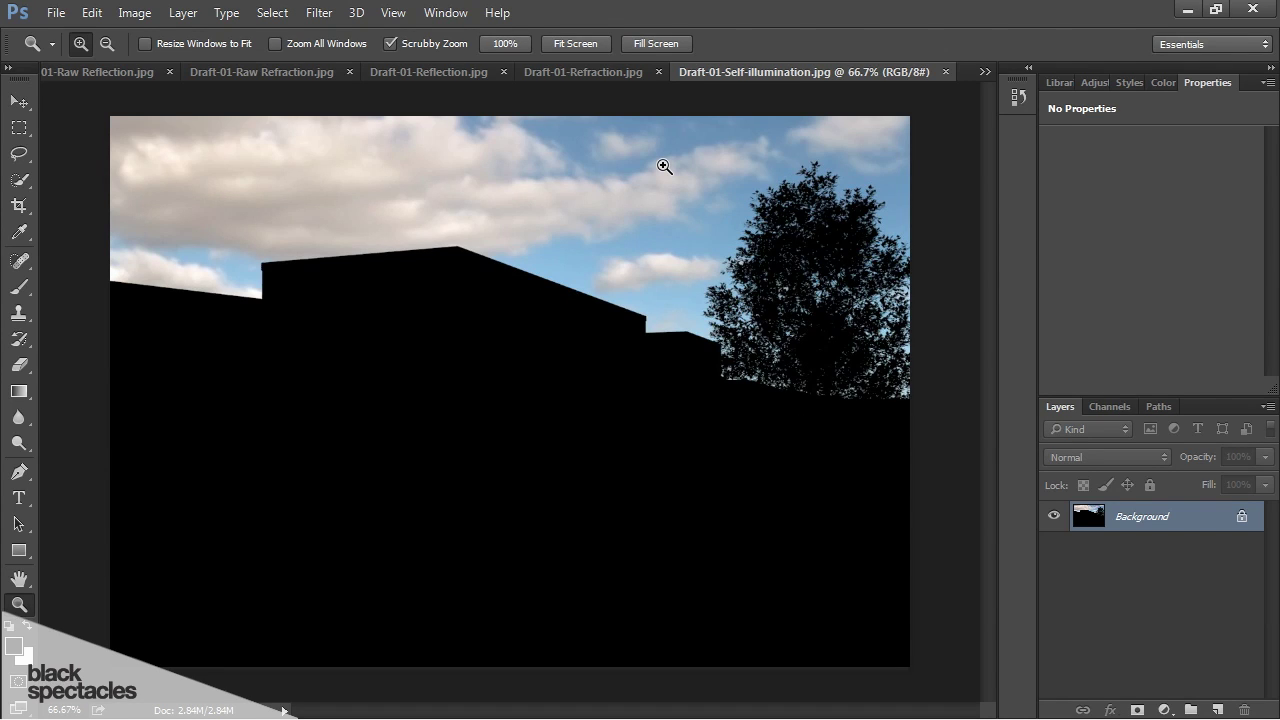
pyautogui.click(592, 71)
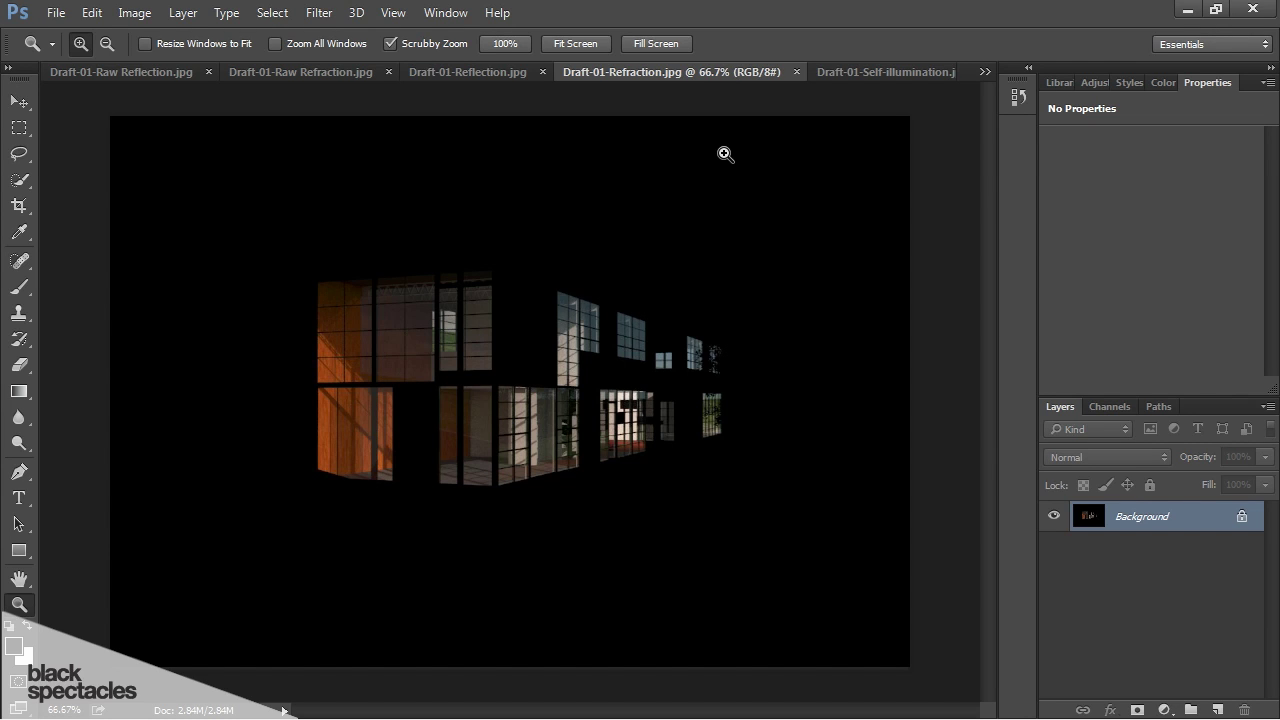
# Step: Close the Reflection pass, then review the Raw Refraction, Raw Reflection and Material ID passes
pyautogui.hotkey('ctrl', 'shift', 'Tab')
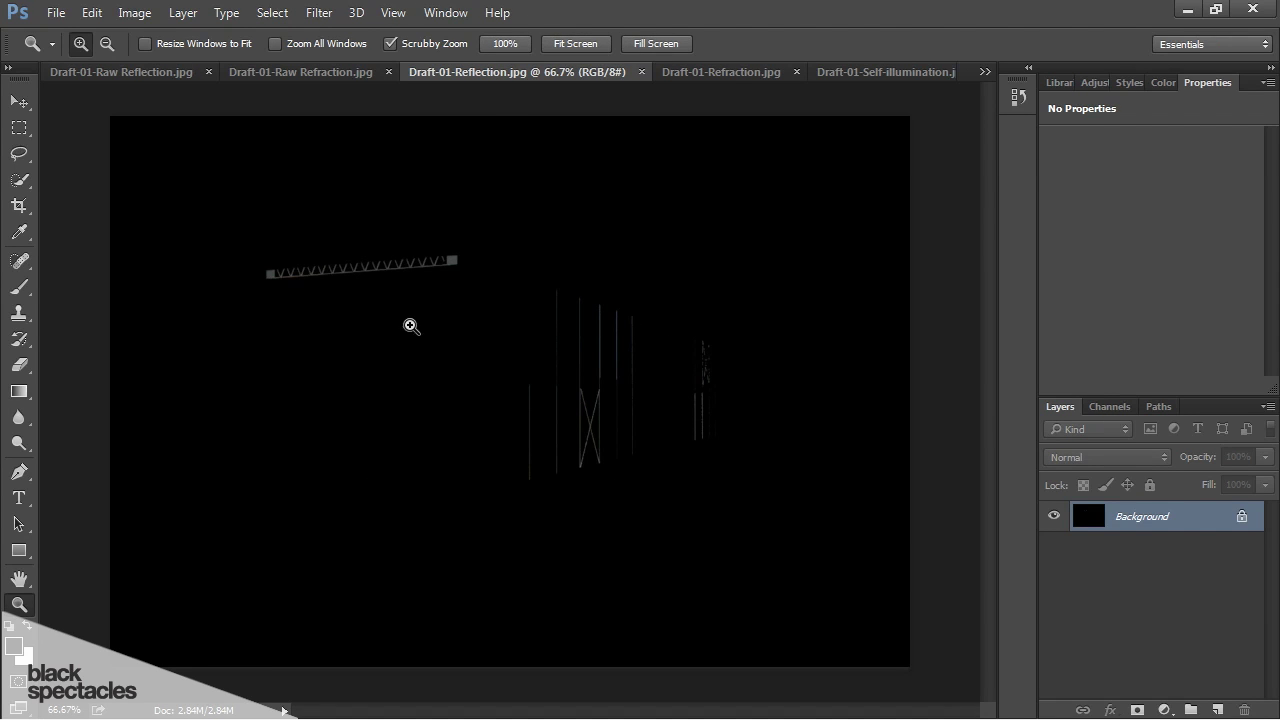
pyautogui.hotkey('ctrl', 'w')
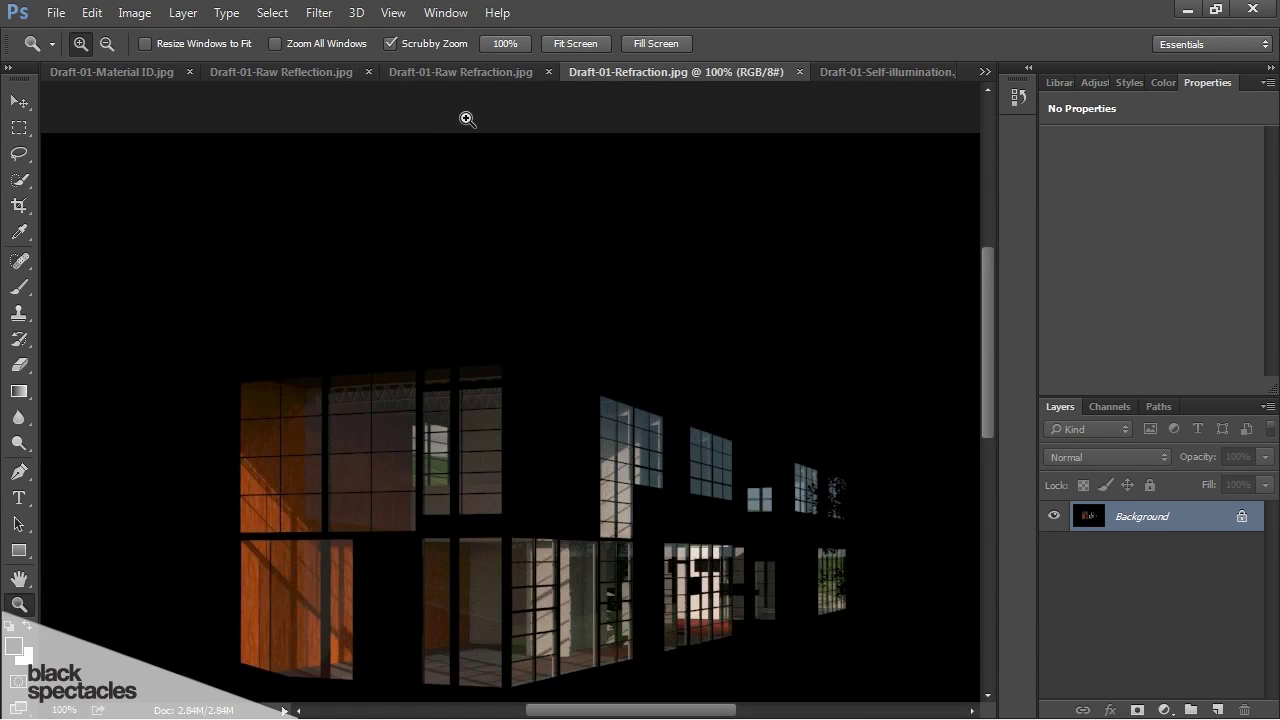
pyautogui.click(439, 72)
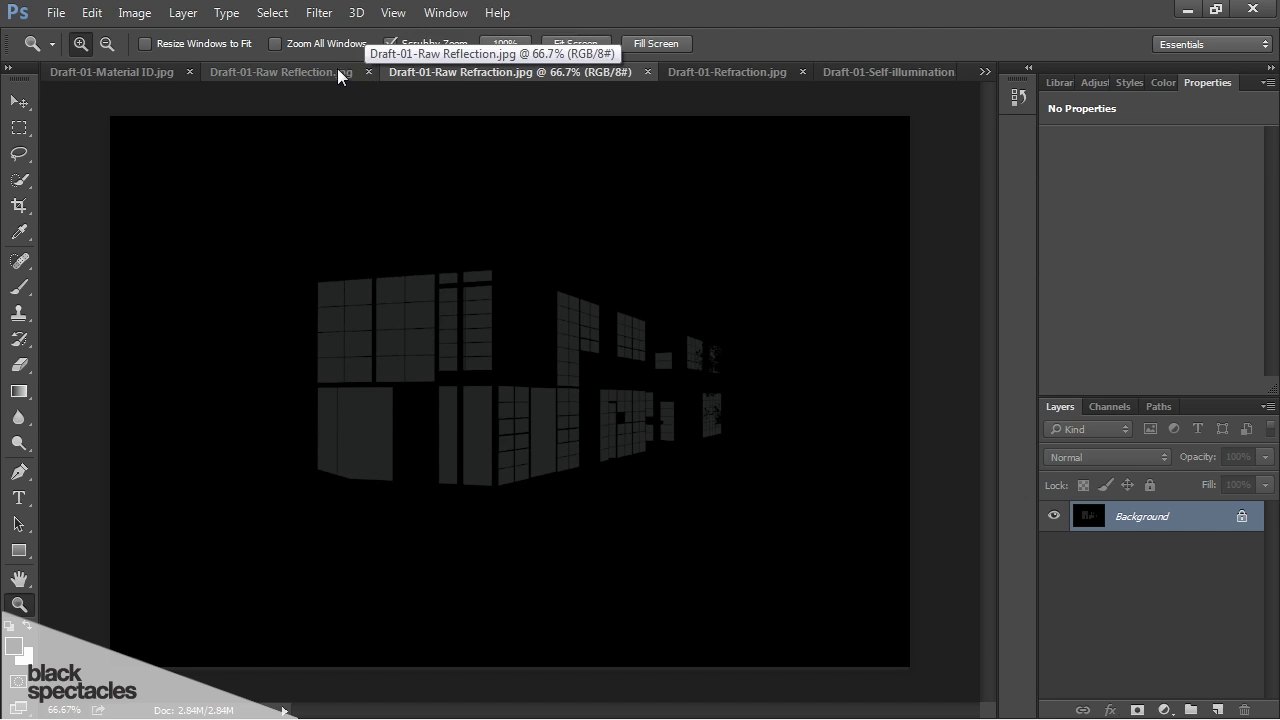
pyautogui.click(262, 78)
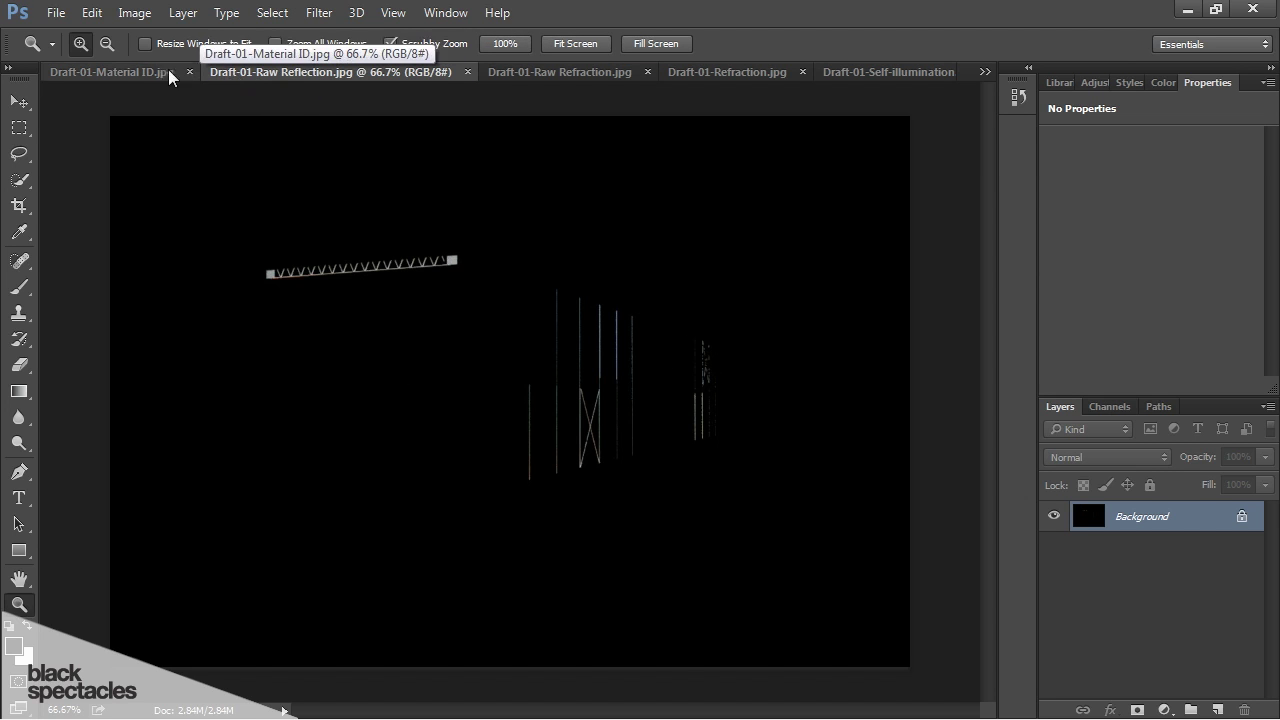
pyautogui.click(127, 72)
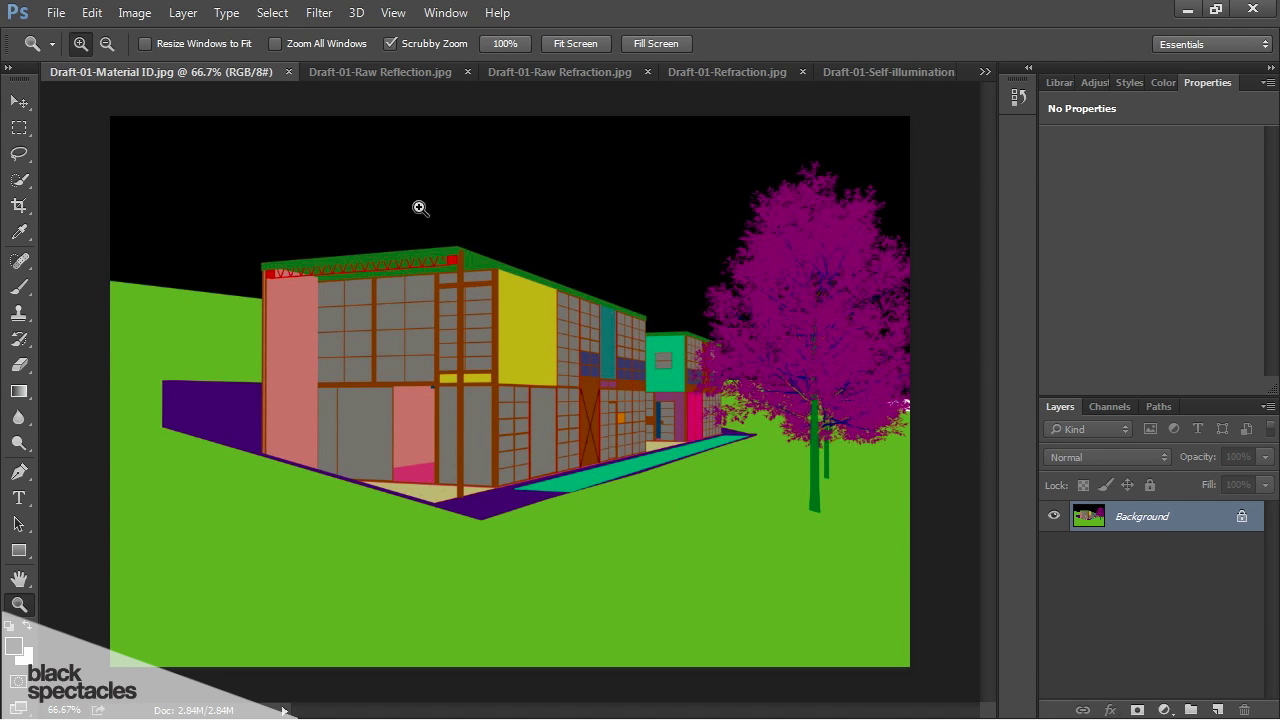
# Step: Color Range-select the green ground on Material ID, deselect, and return to Draft-01.jpg
pyautogui.click(272, 12)
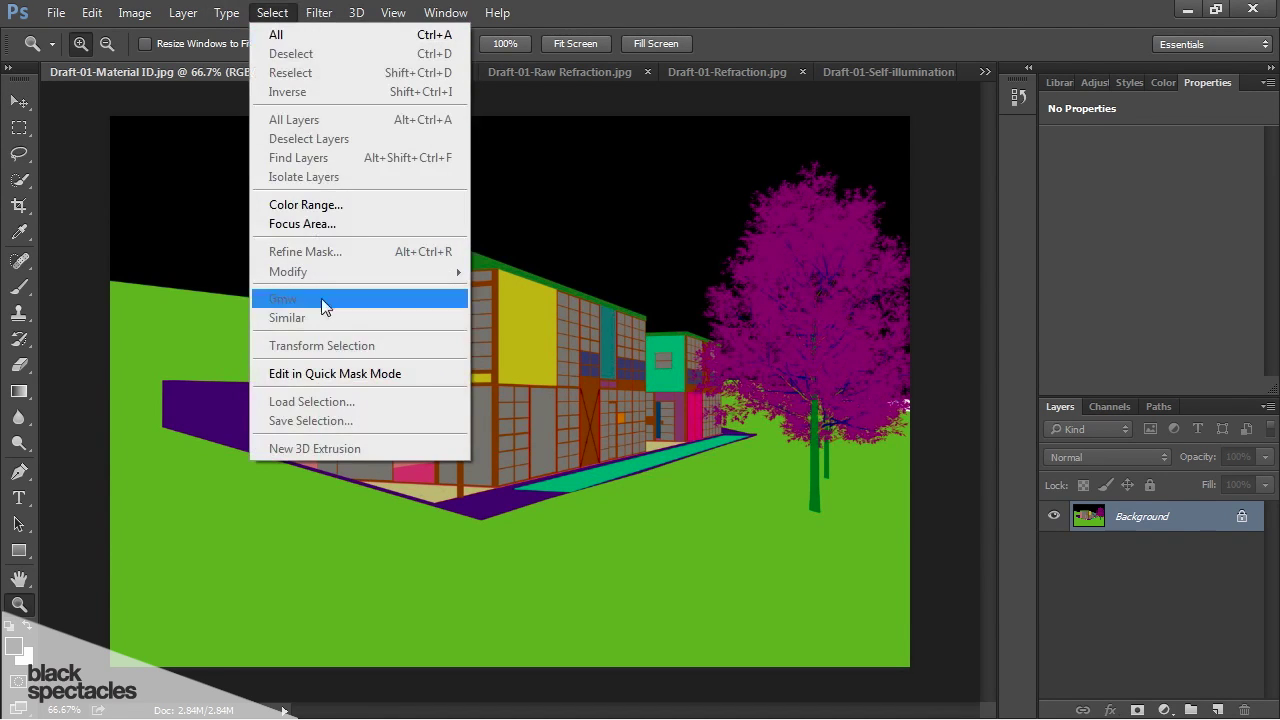
pyautogui.click(307, 205)
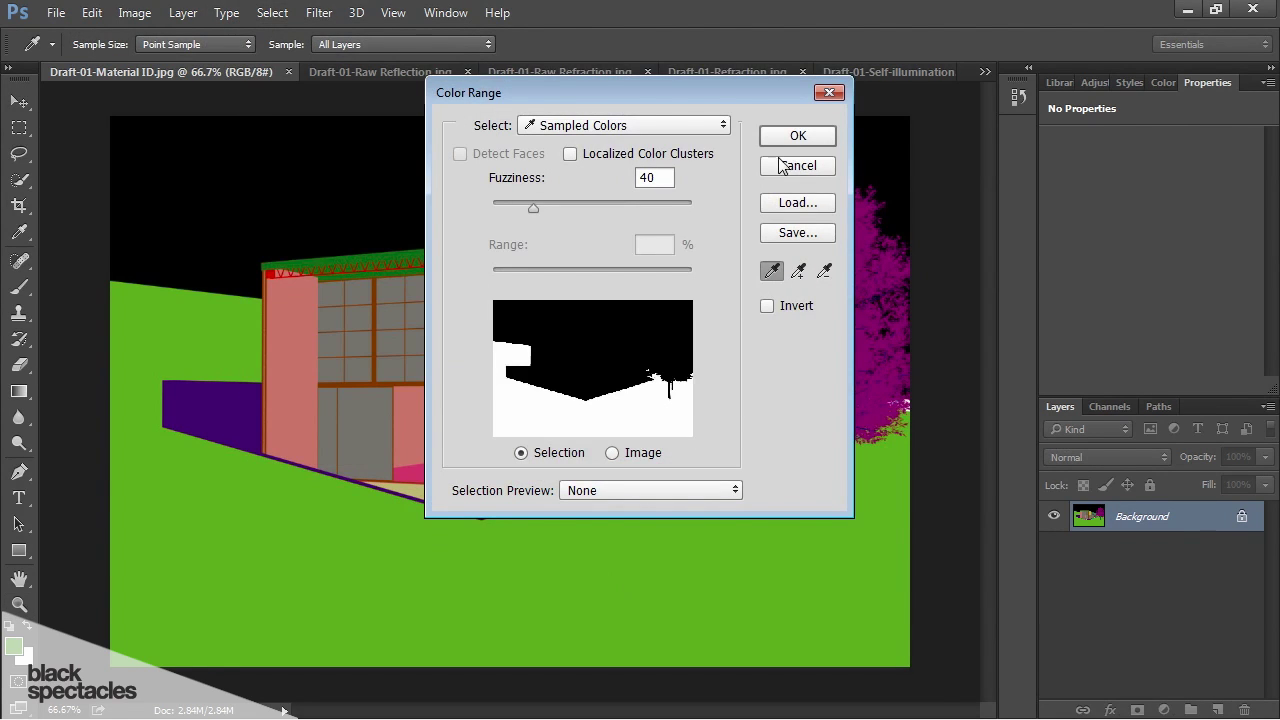
pyautogui.click(797, 165)
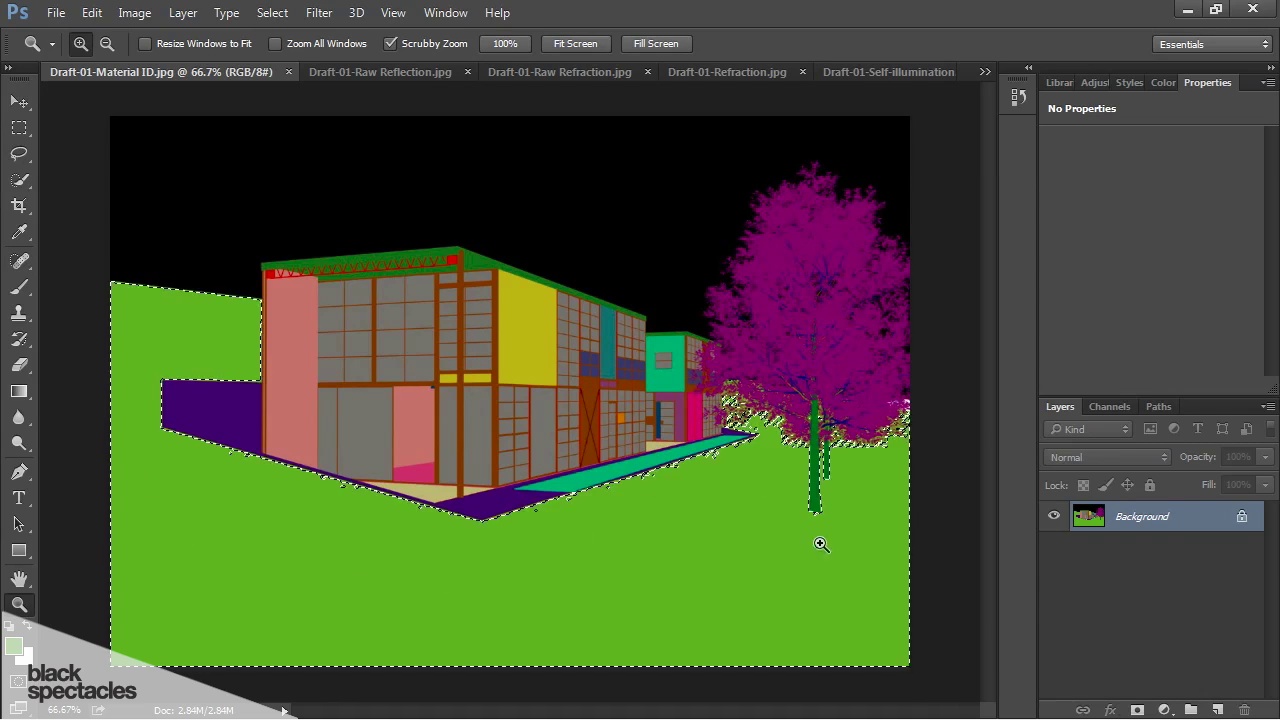
pyautogui.hotkey('ctrl', 'd')
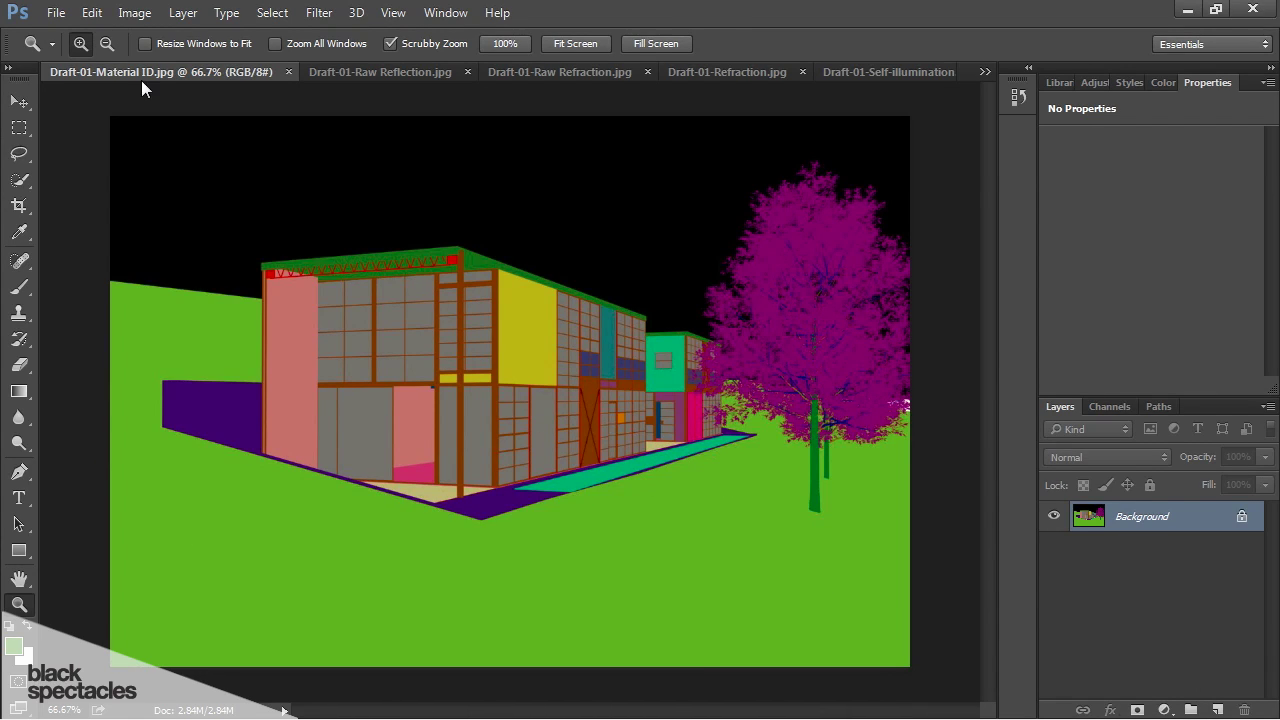
pyautogui.click(445, 12)
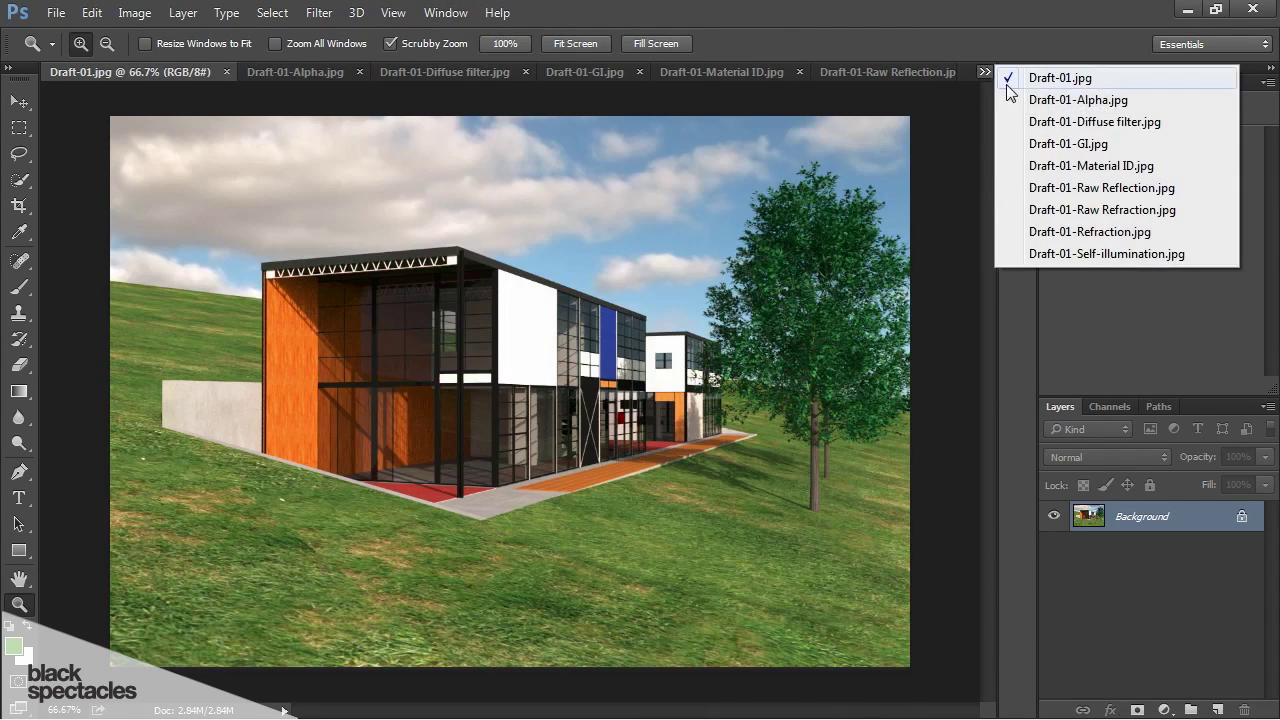
# Step: Close the Alpha pass, then review the GI pass and the Material ID pass
pyautogui.click(1077, 100)
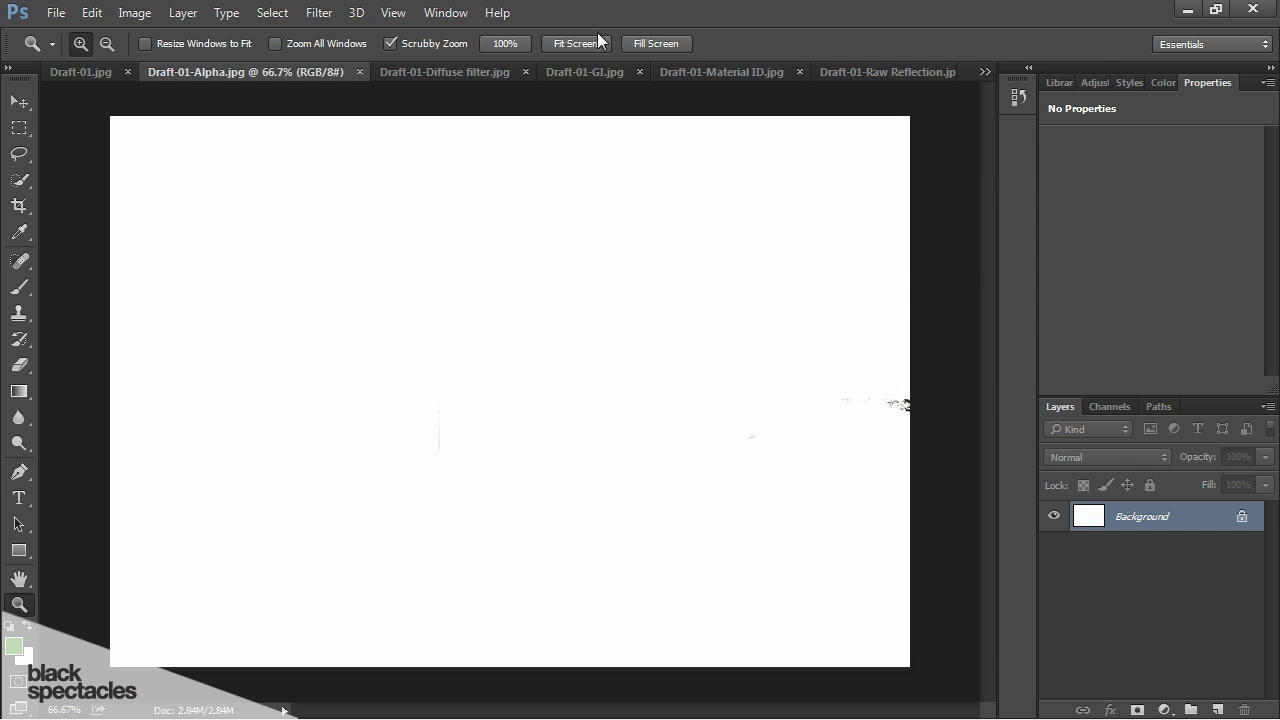
pyautogui.hotkey('ctrl', 'w')
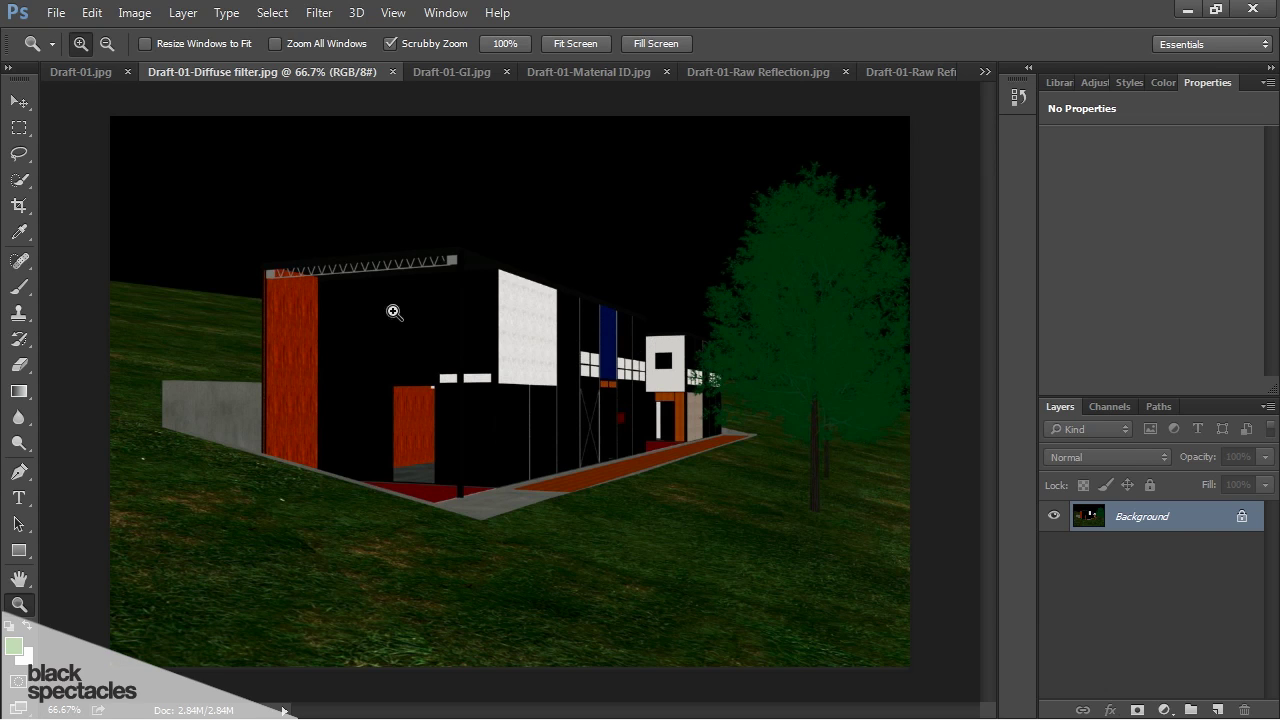
pyautogui.click(448, 72)
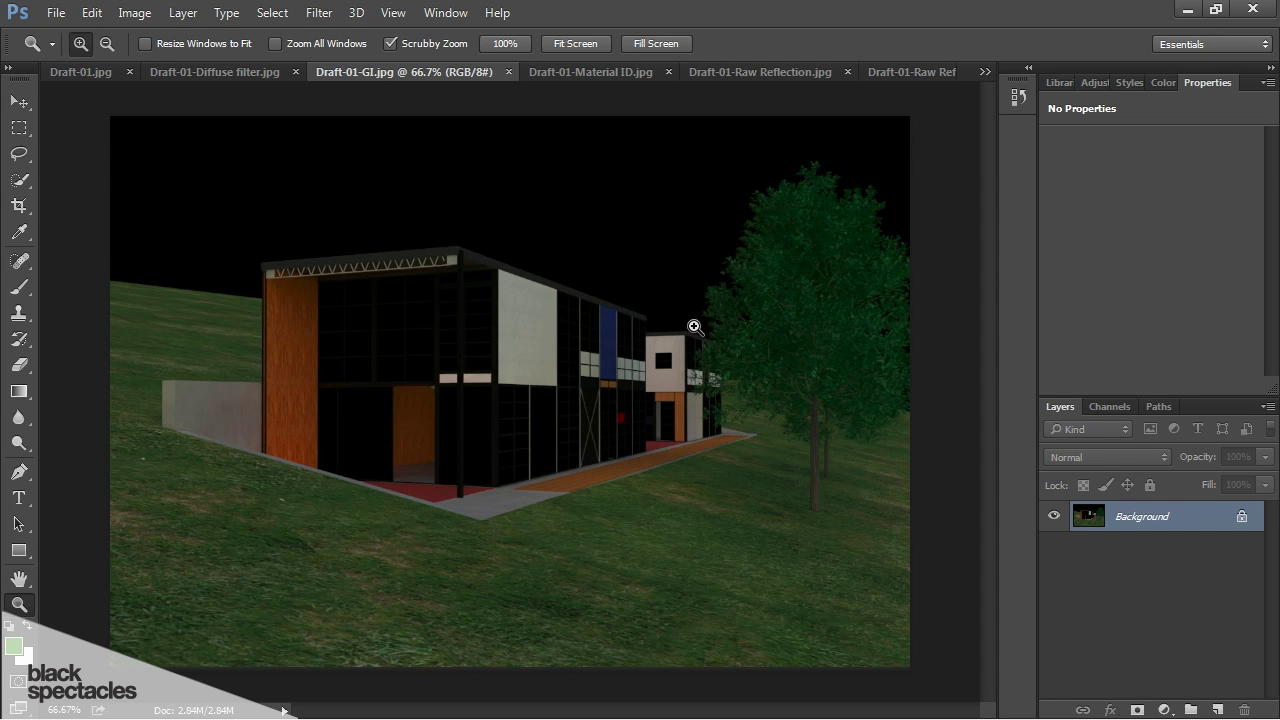
pyautogui.click(591, 71)
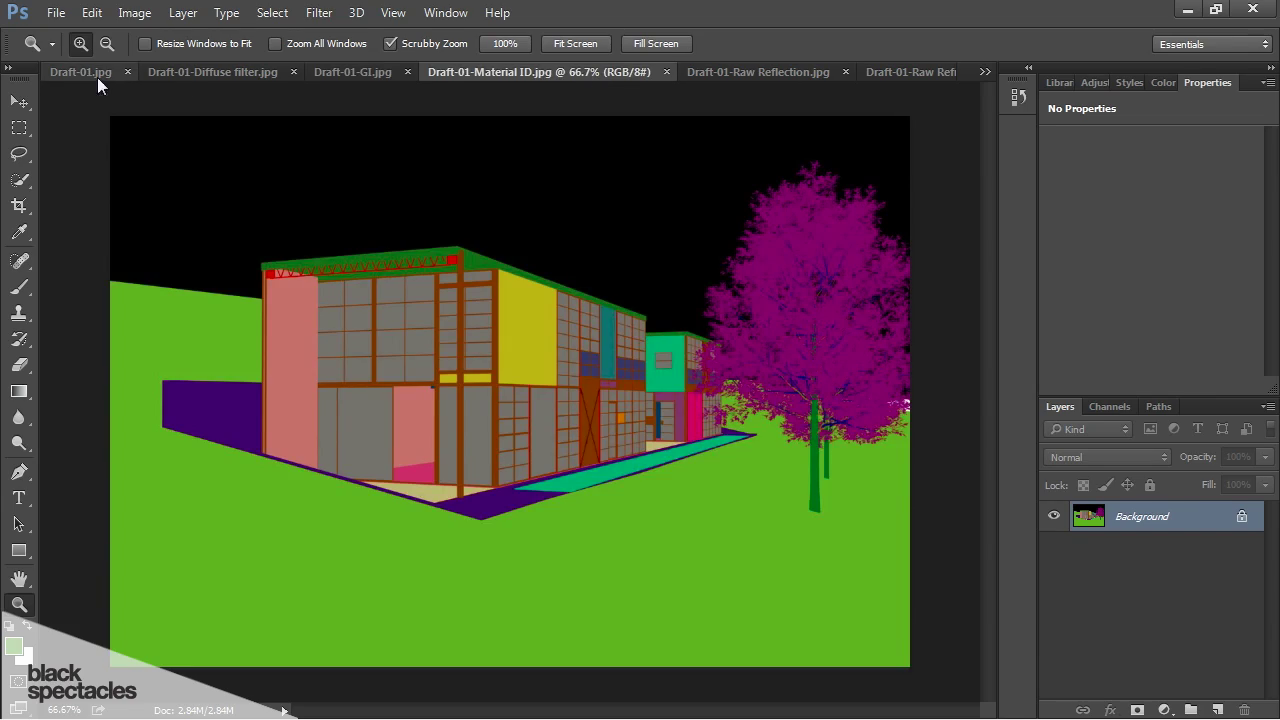